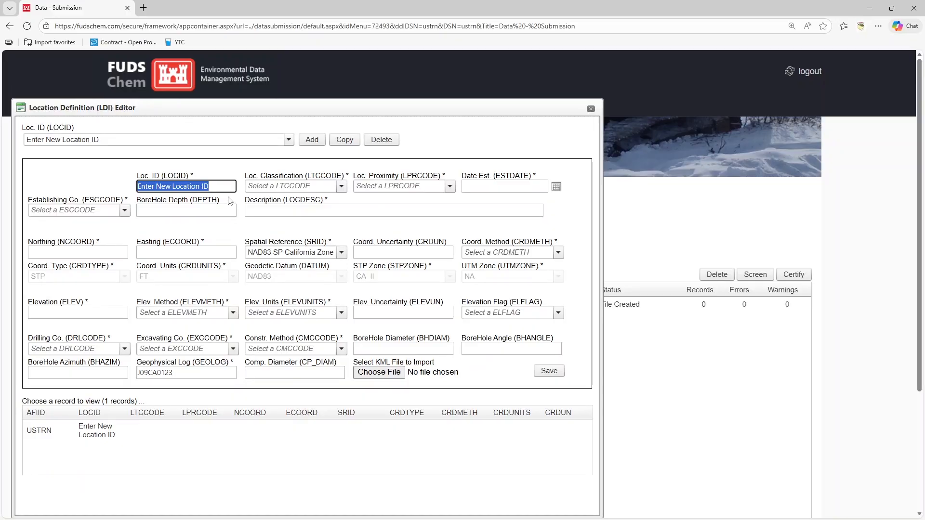
Step: Enter location ID CRB-MW-004 and set the location classification to WL (Well)
type("CRB-MW-004")
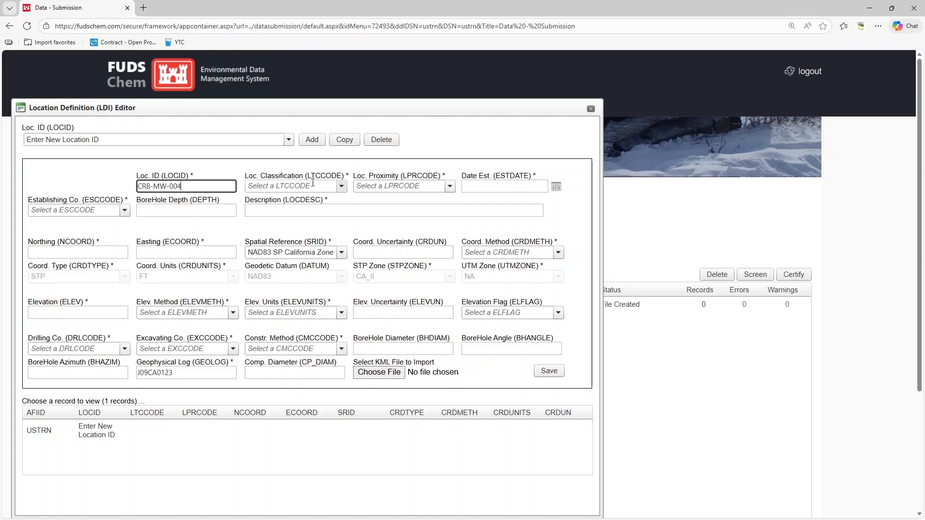
left_click(345, 191)
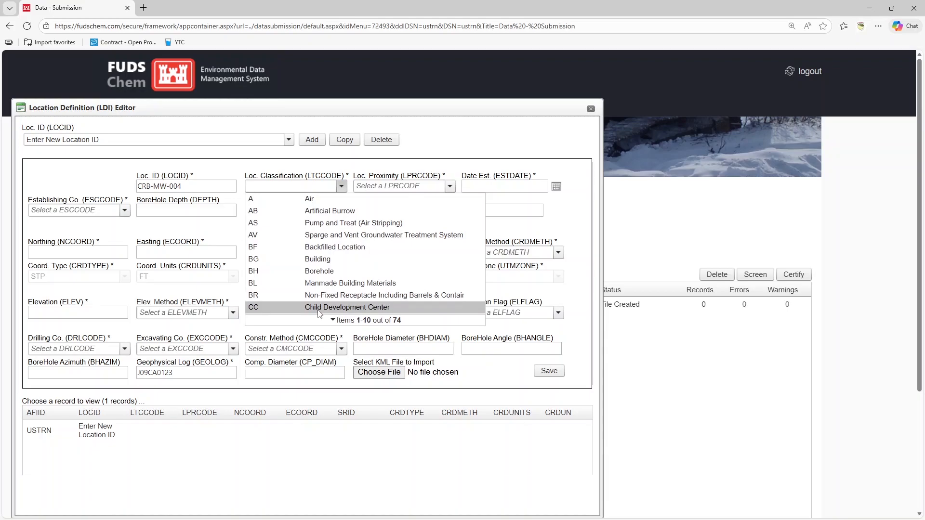
left_click(412, 327)
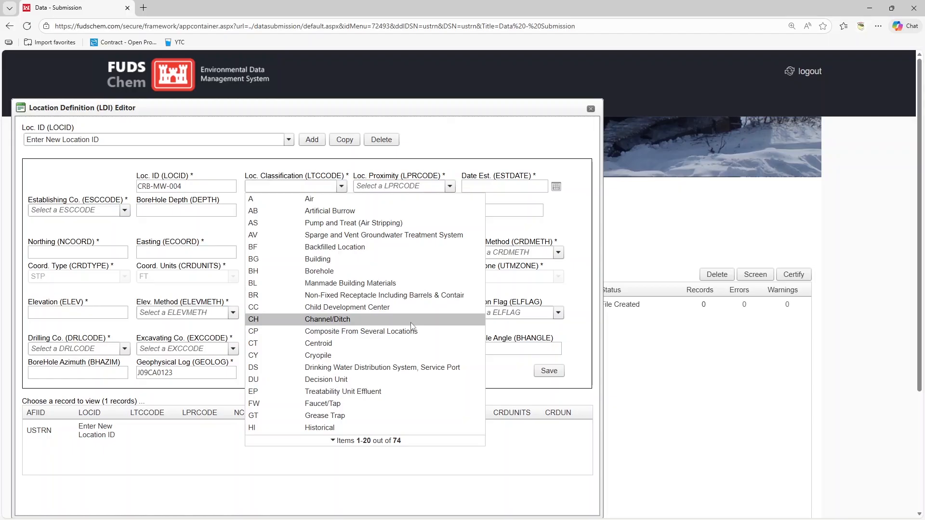
left_click(406, 448)
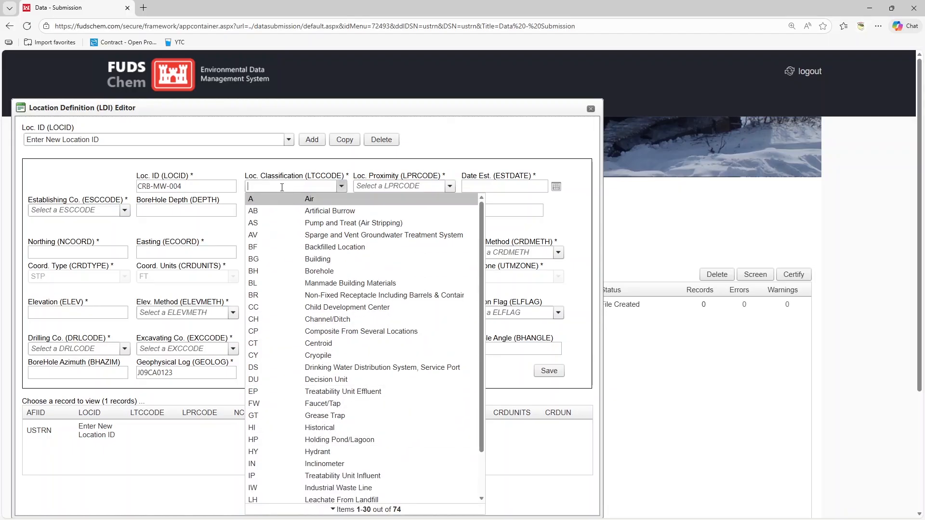
type("WF")
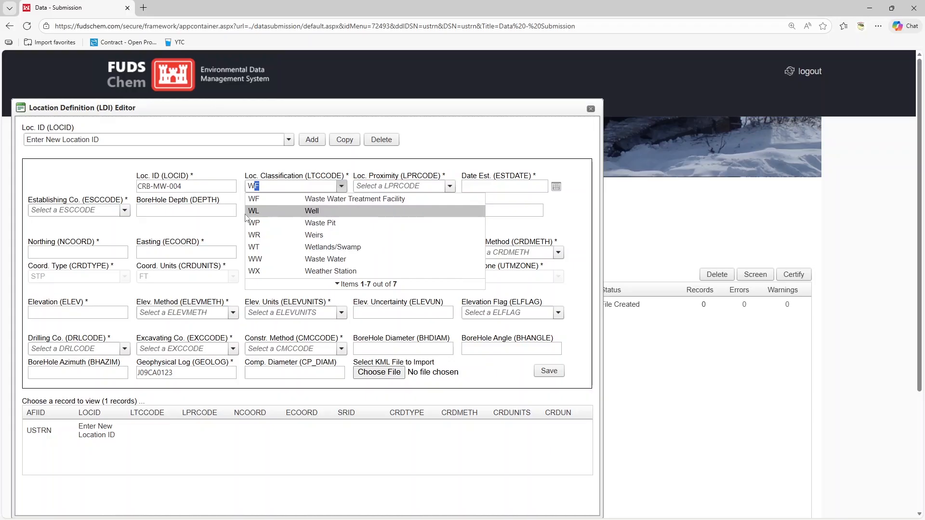
left_click(336, 214)
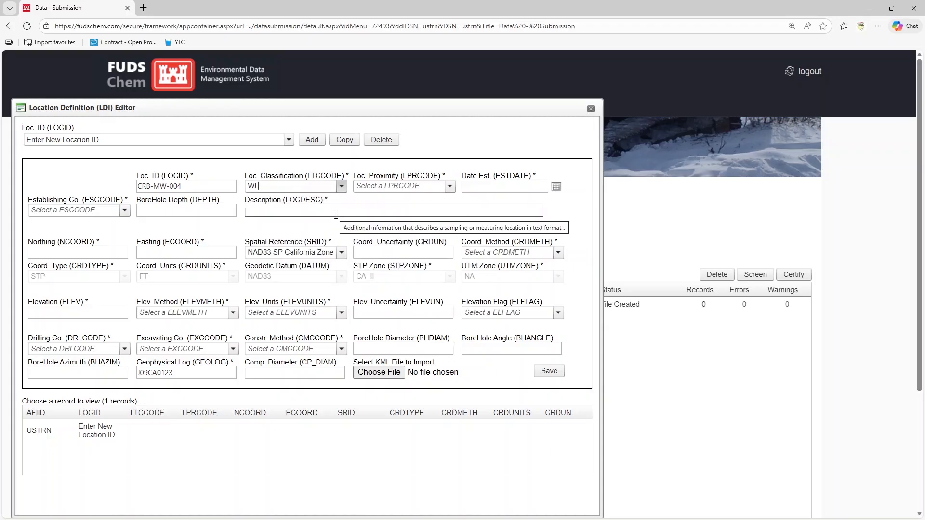
Step: Set location proximity to I (Within Installation Boundaries) and the date established to 8/3/2014
left_click(449, 187)
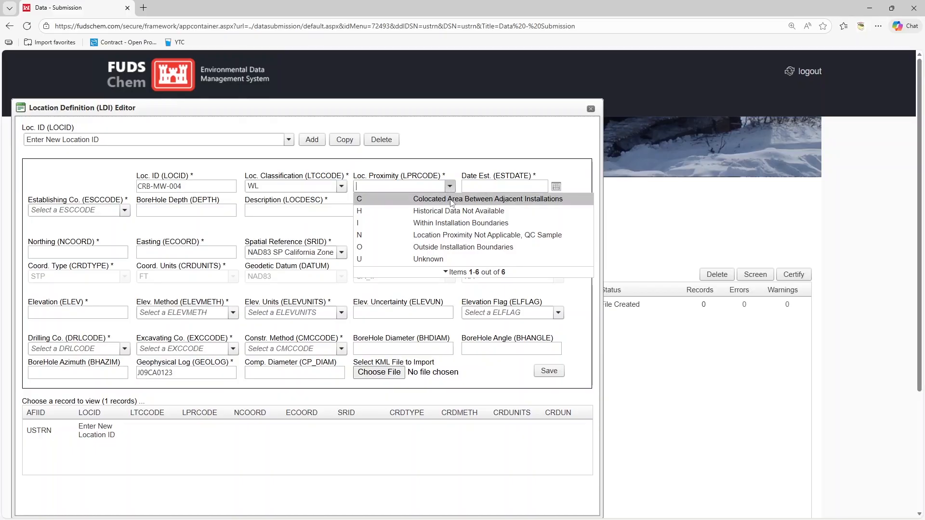
left_click(453, 223)
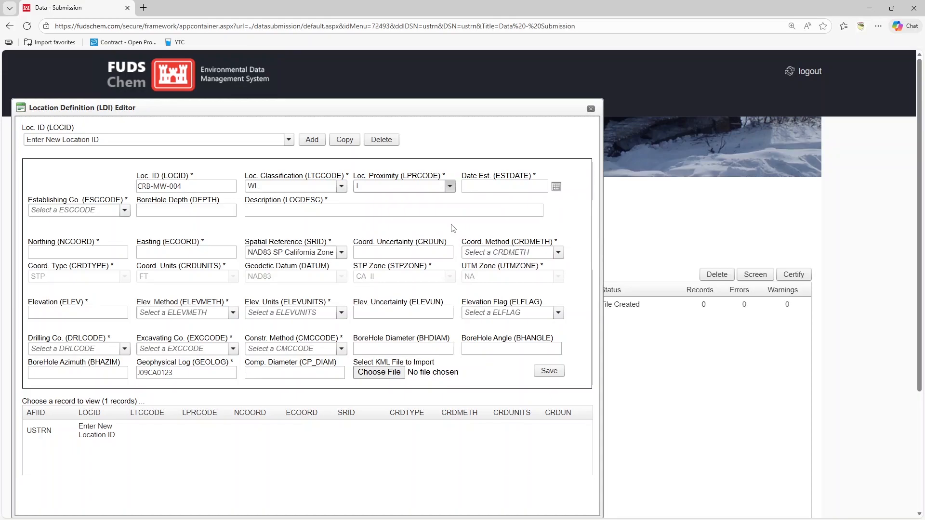
left_click(498, 187)
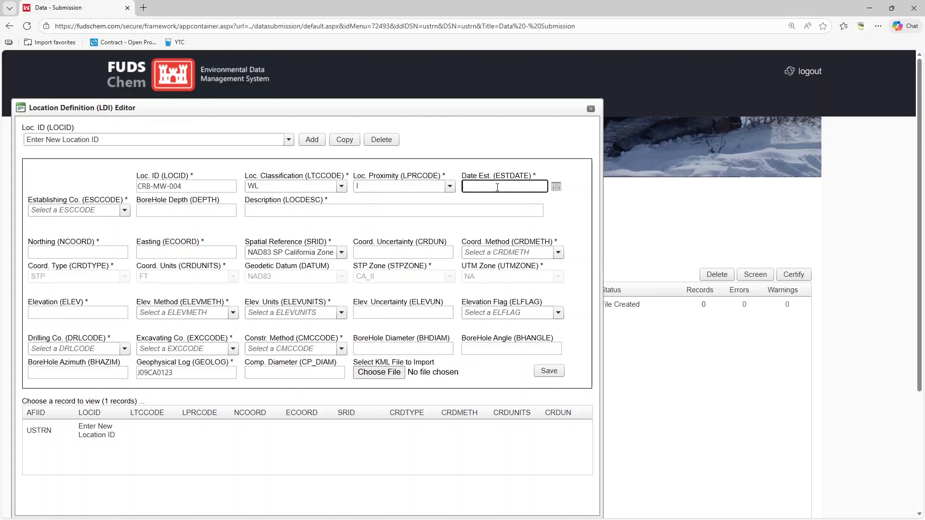
type("8/3/2014")
Step: Set the establishing company to USCN (USACE, New England District)
left_click(124, 211)
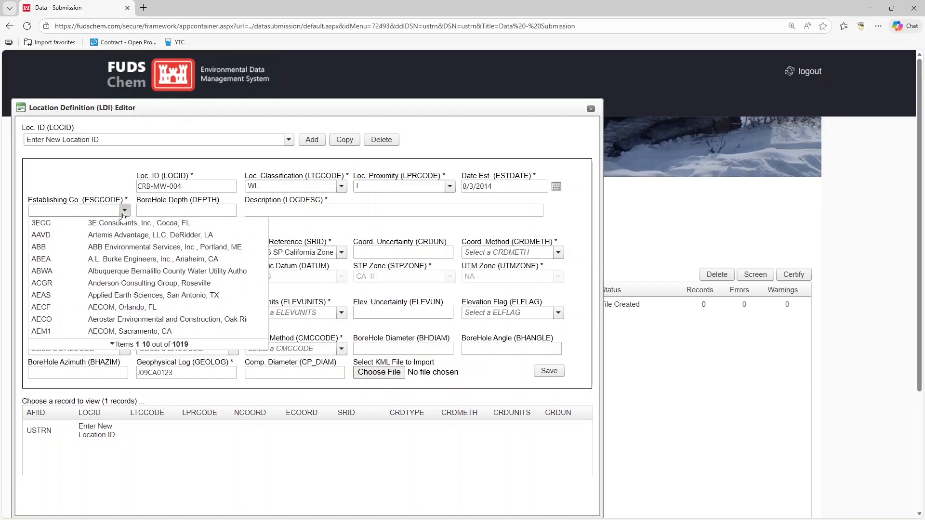
type("U")
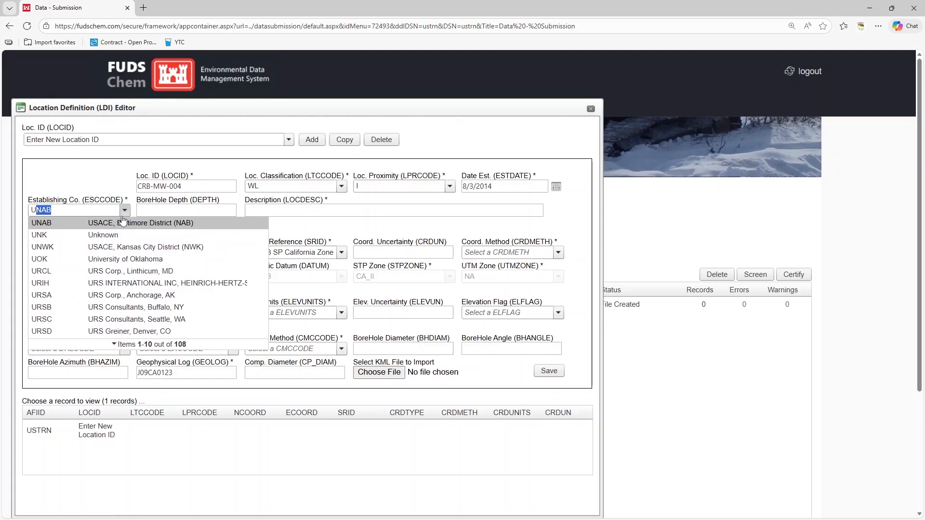
type("S")
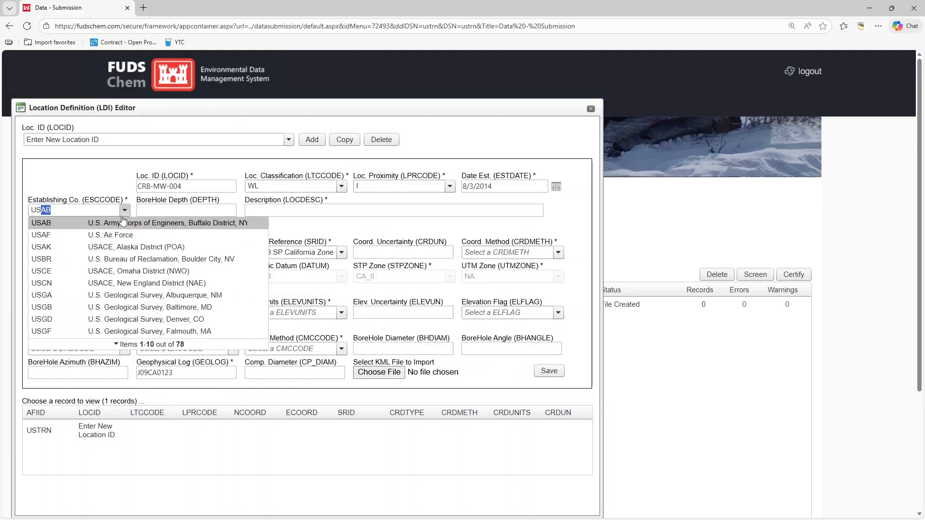
left_click(118, 284)
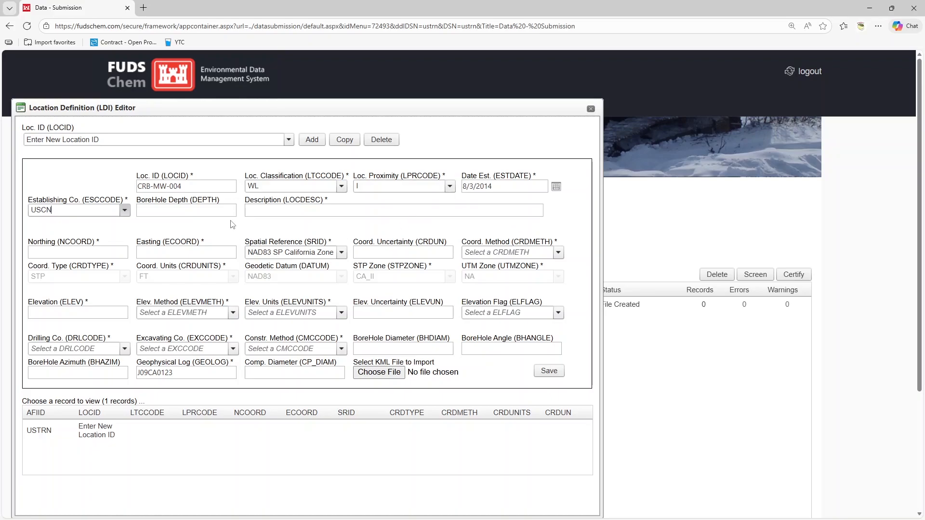
Step: Enter the location description "South of building"
left_click(222, 209)
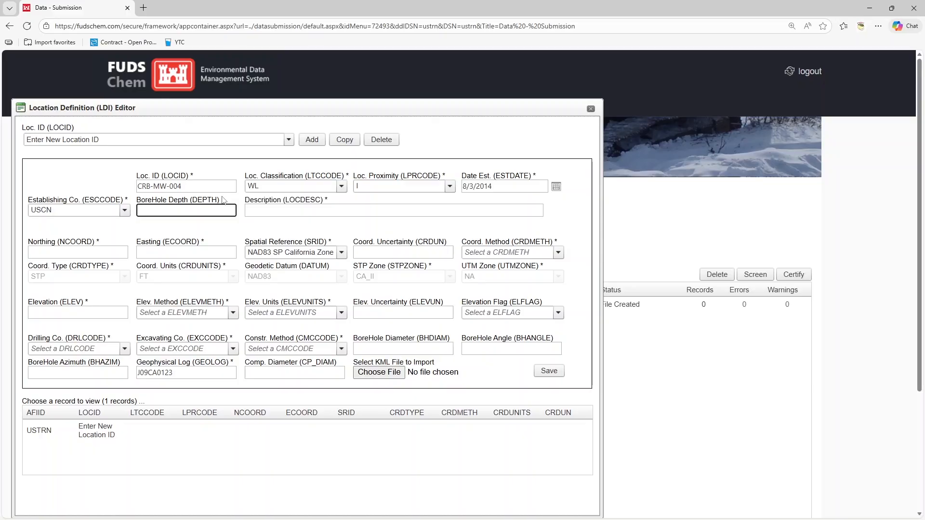
left_click(335, 210)
type("So")
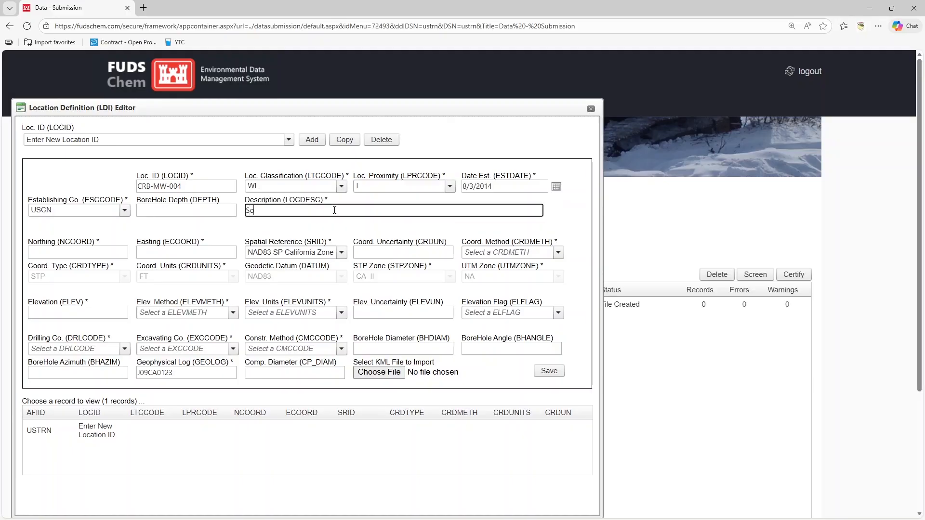
type("uth of building")
Step: Enter northing 1979800.77 and easting 6704619.51
left_click(104, 250)
type("19")
type("79")
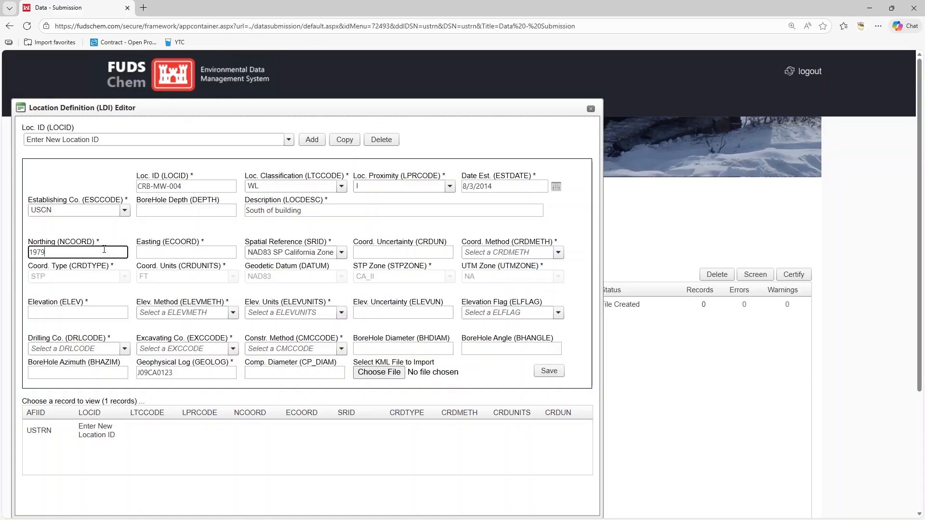
type("800.77")
left_click(171, 251)
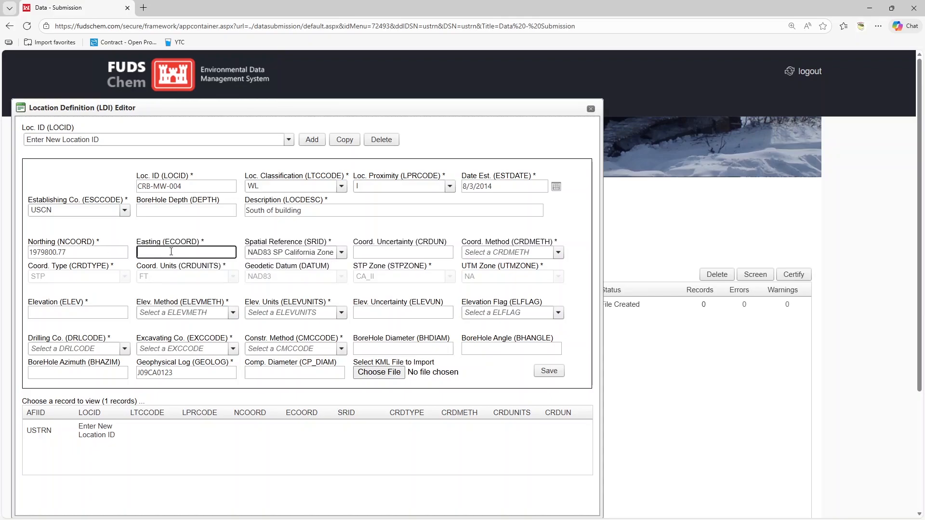
type("6704619.51")
Step: Select NAD83 SP California Zone 2, Feet (2226) as the spatial reference
left_click(242, 251)
left_click(342, 253)
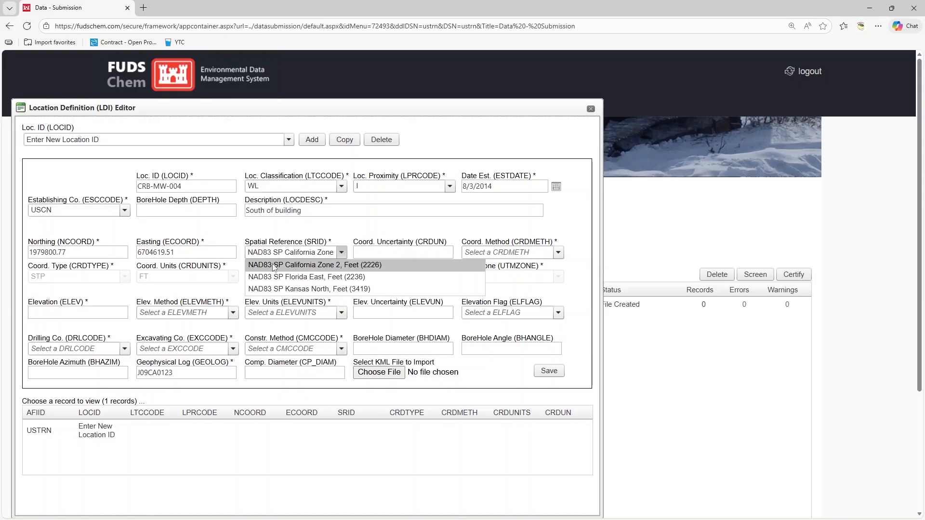
left_click(384, 264)
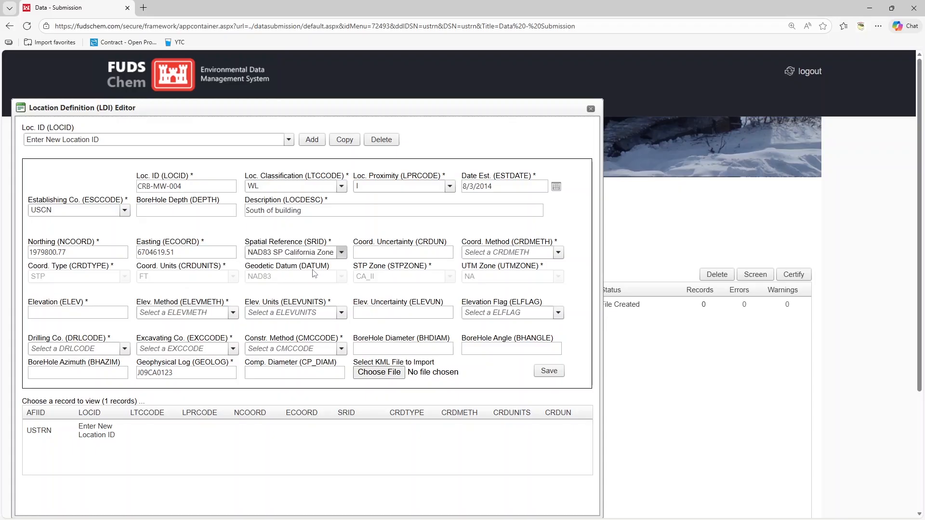
left_click(341, 253)
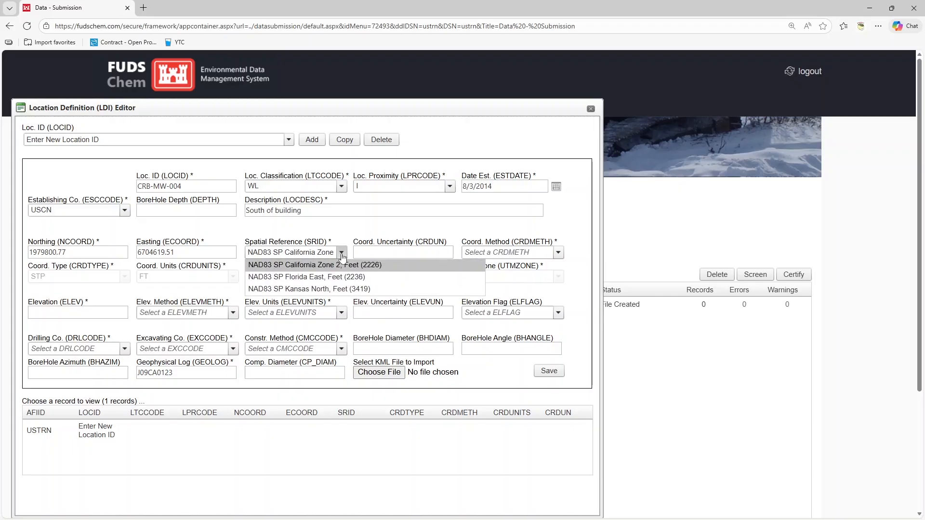
left_click(344, 239)
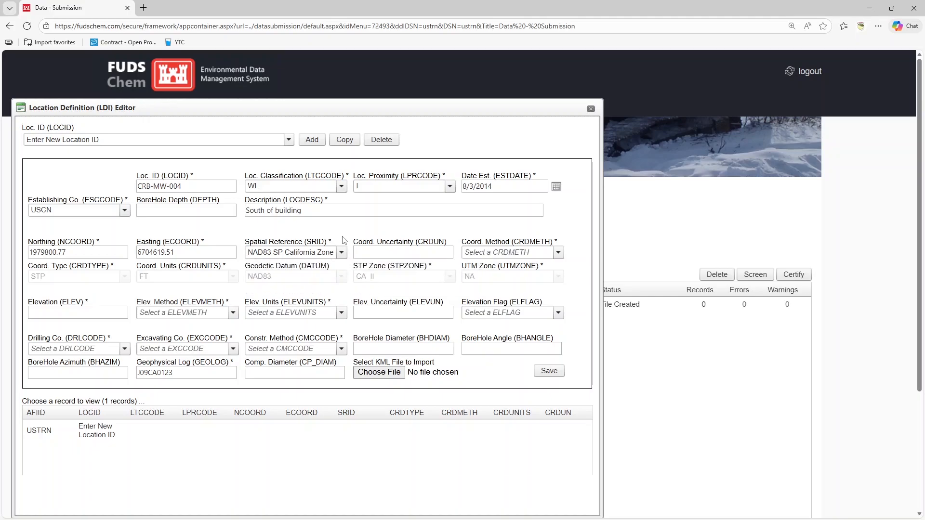
Step: Set coordinate method to ESTIM (Estimated) and elevation to 25
left_click(559, 254)
left_click(464, 289)
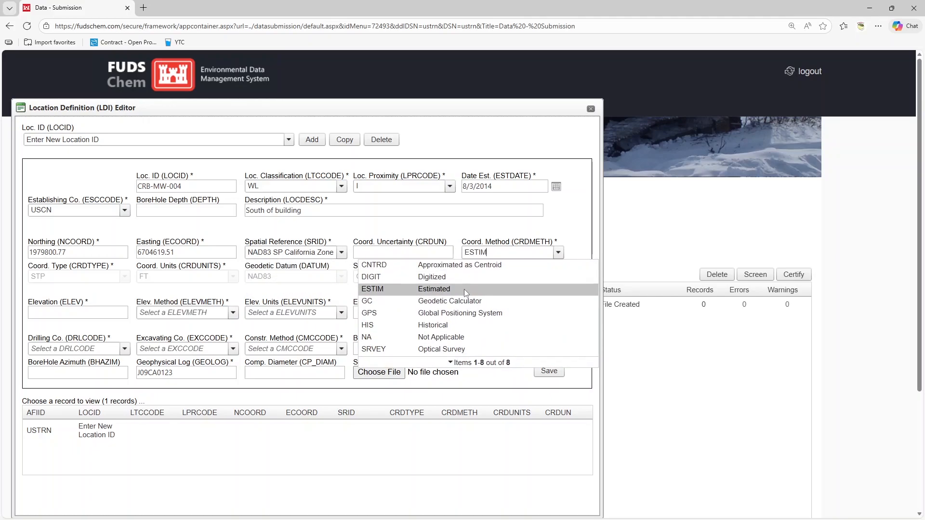
left_click(116, 314)
type("25")
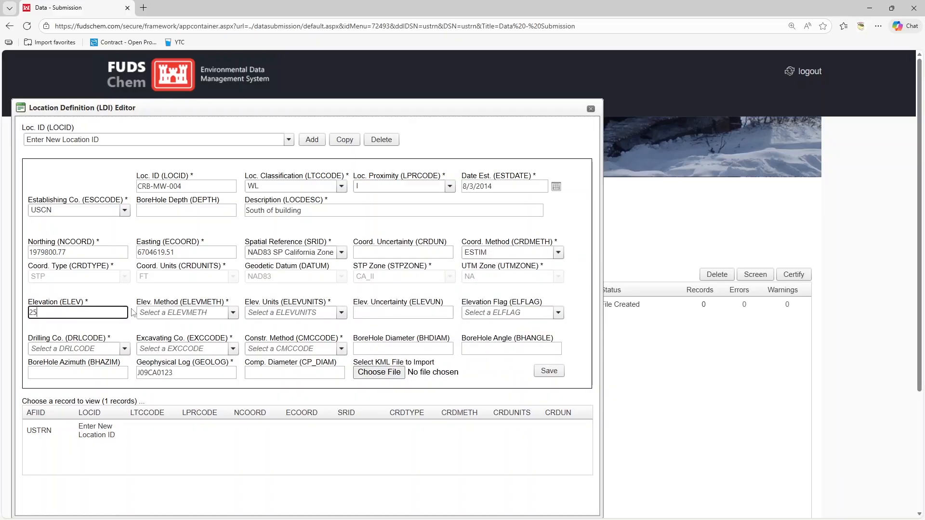
Step: Set elevation method to SRVEY (Surveyed) and elevation units to FT (Feet)
left_click(235, 301)
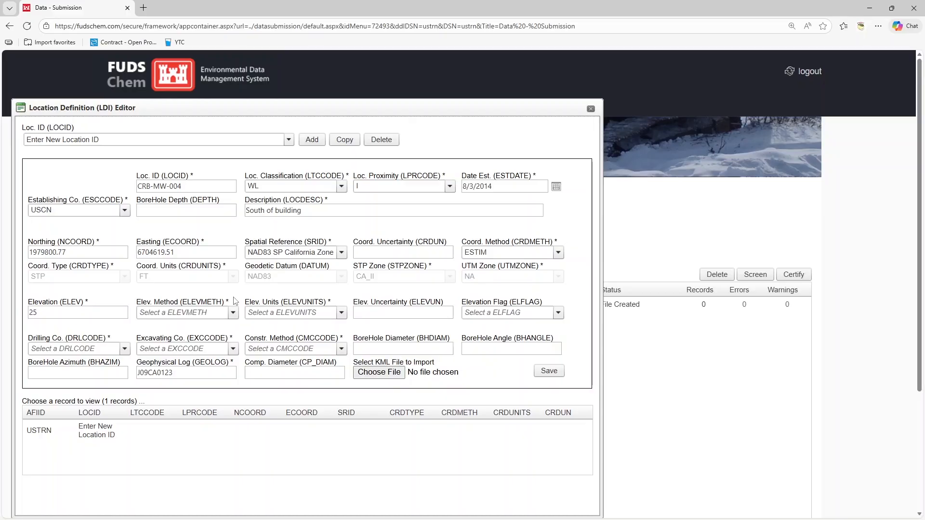
left_click(234, 312)
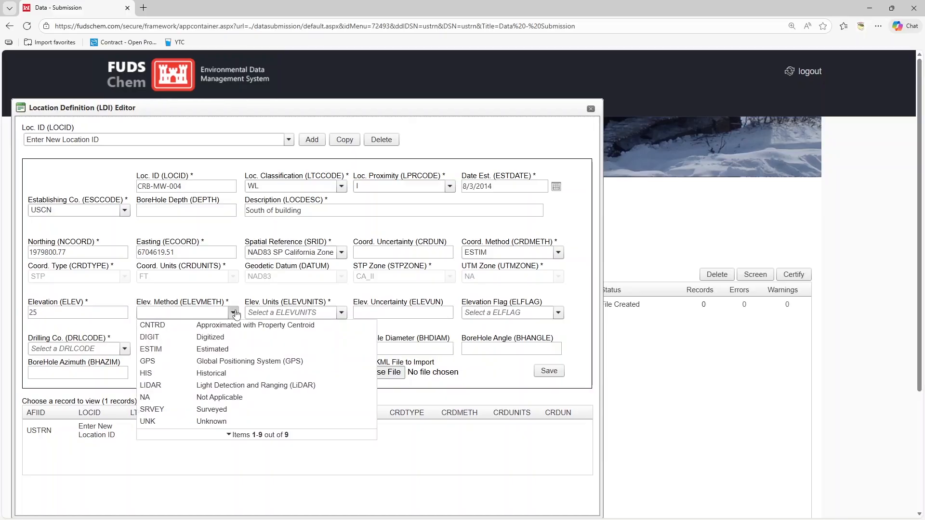
left_click(230, 408)
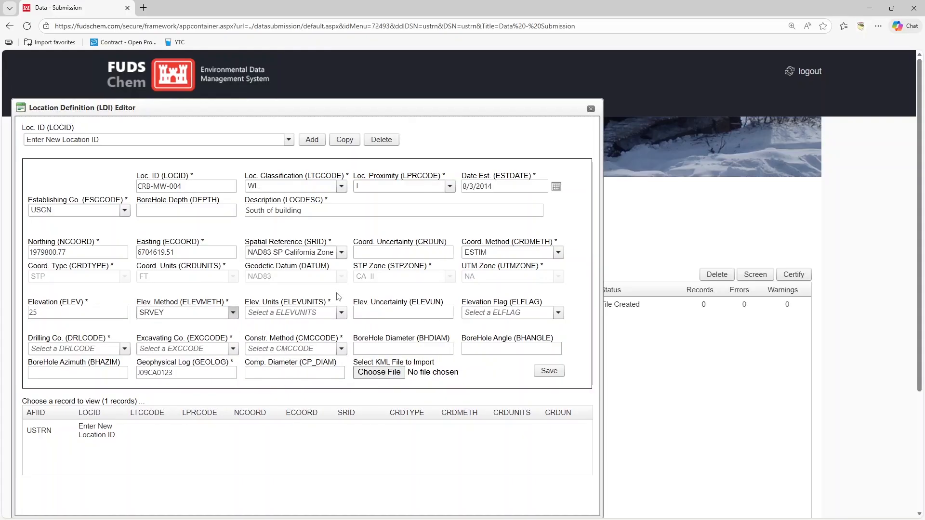
left_click(342, 313)
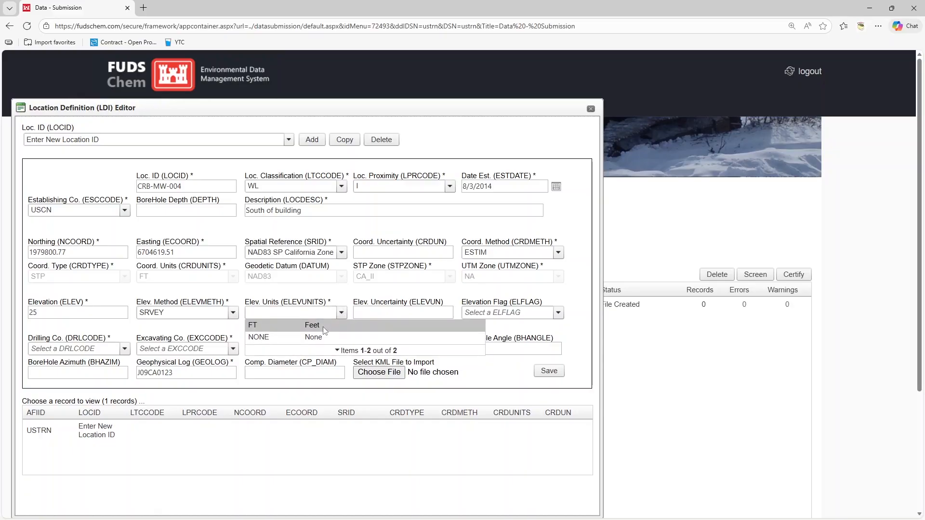
left_click(323, 327)
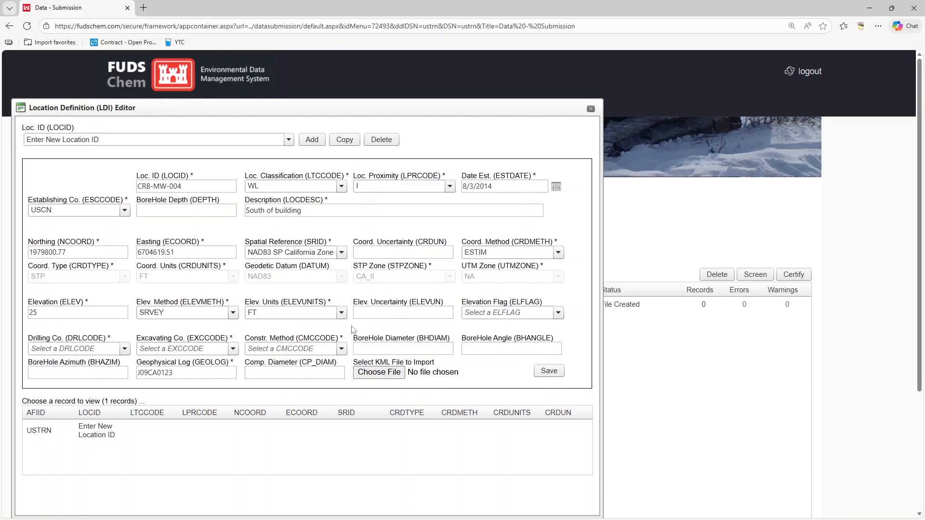
Step: Set the drilling company to CALT (Calwater Drilling Co.) and the excavating company to NA
left_click(124, 350)
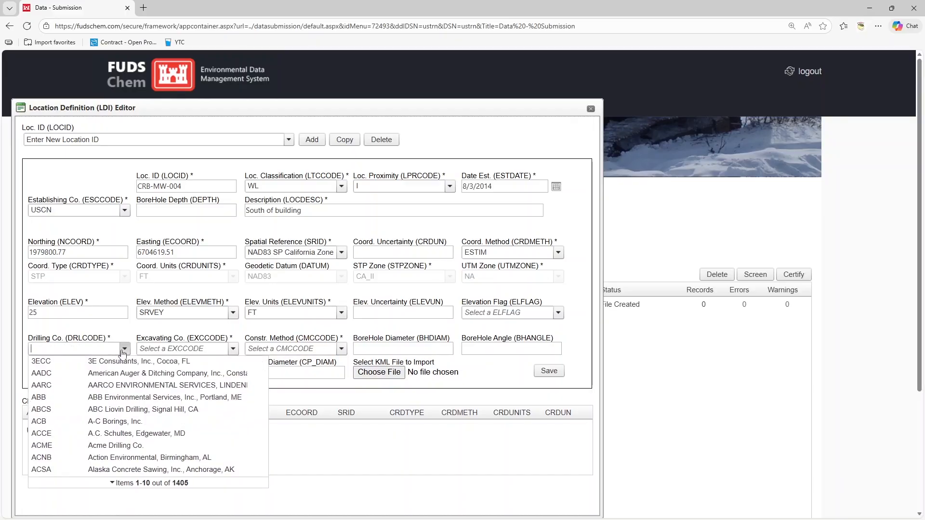
type("CALT")
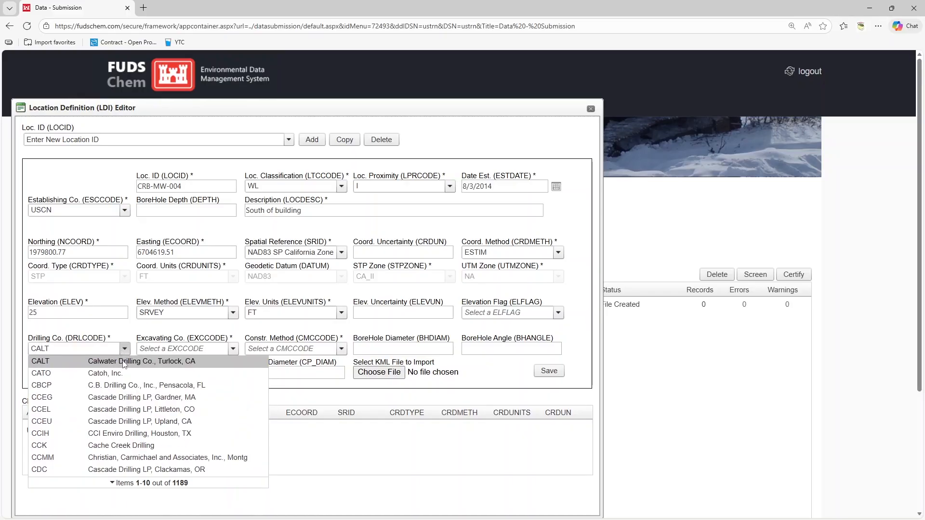
left_click(124, 363)
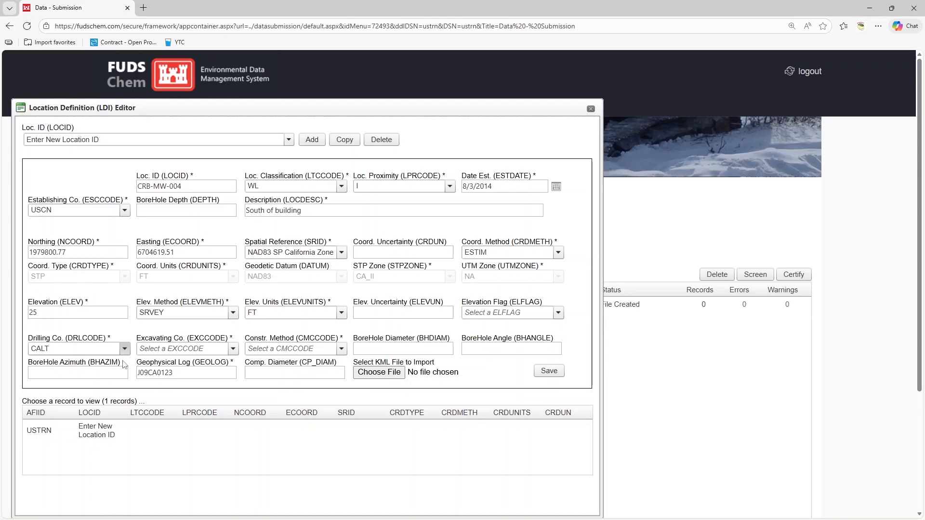
left_click(233, 349)
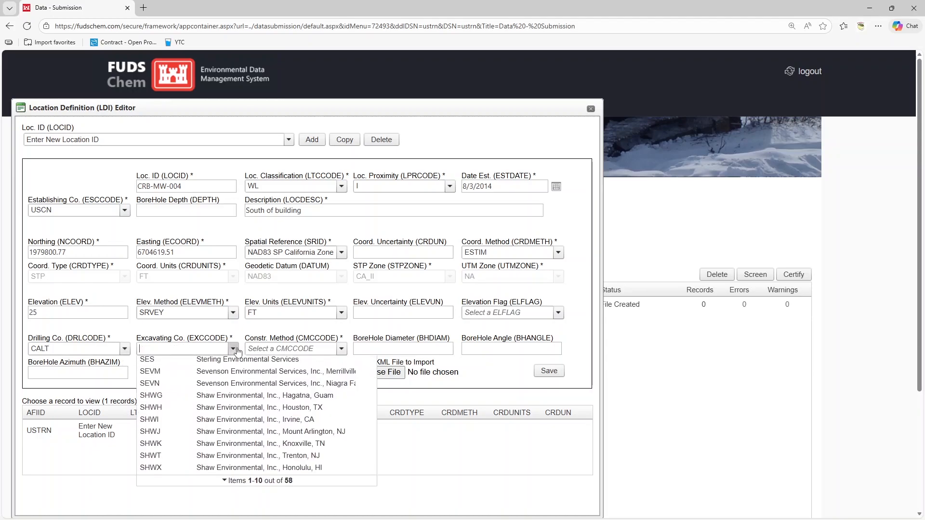
type("NA")
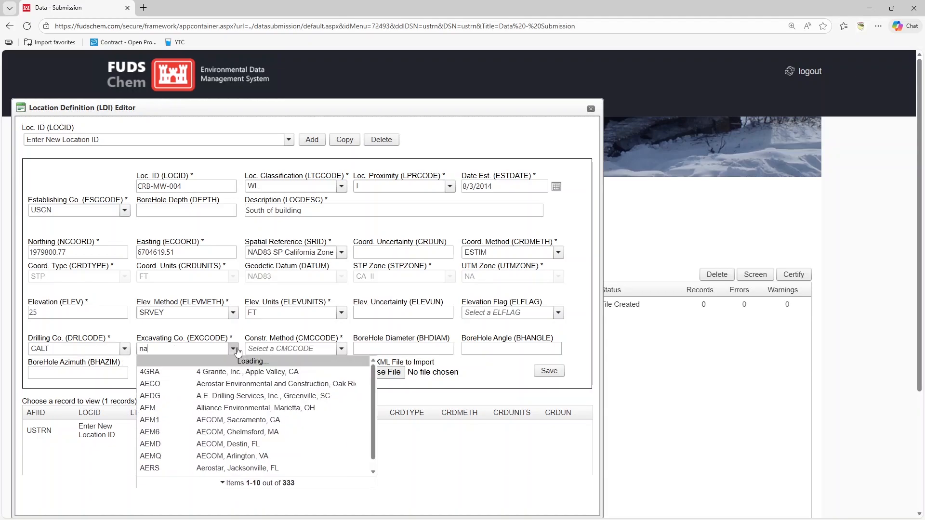
left_click(236, 364)
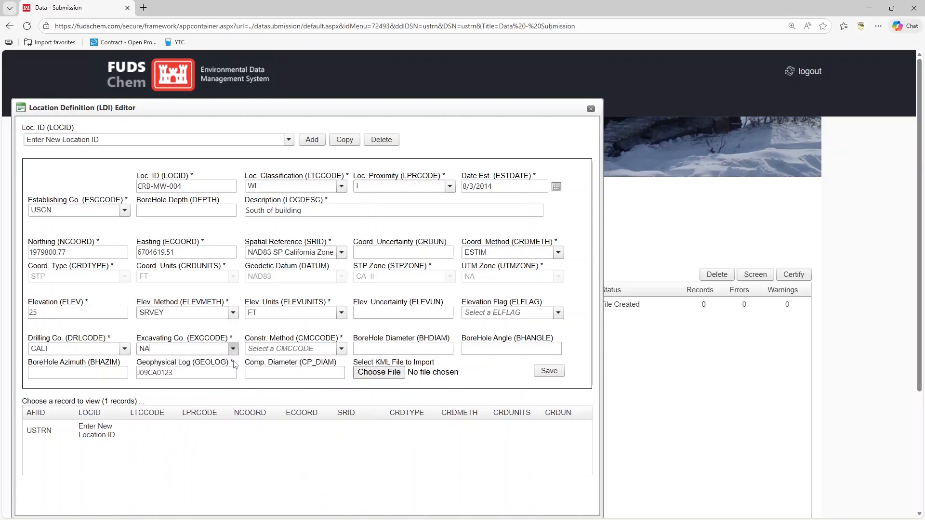
Step: Set the construction method to HS
left_click(342, 350)
type("HS")
key("Tab")
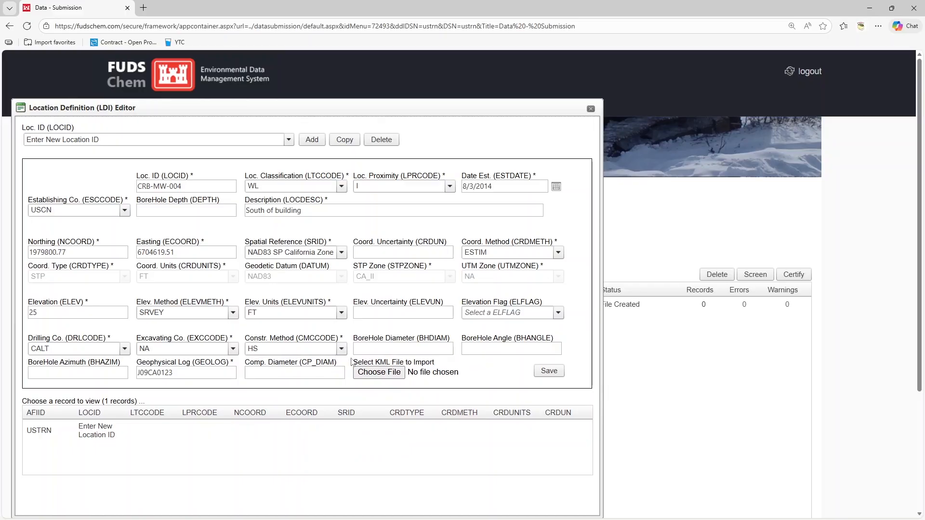
Step: Set the borehole diameter to 8 and save the CRB-MW-004 location record
left_click(397, 348)
type("8")
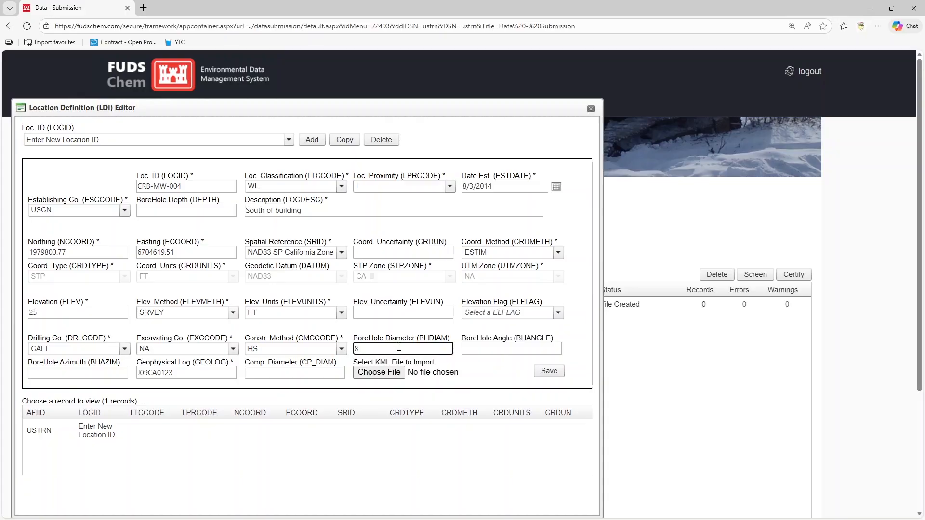
left_click(456, 364)
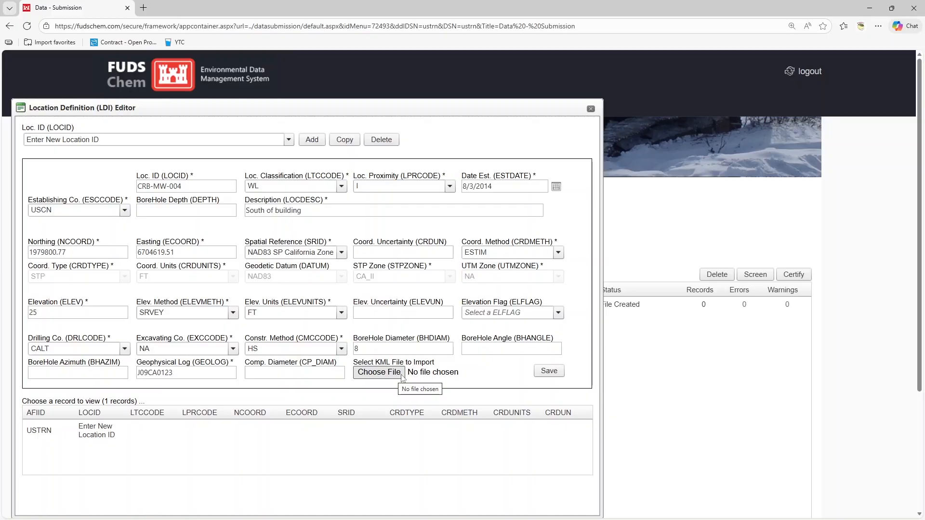
left_click(543, 373)
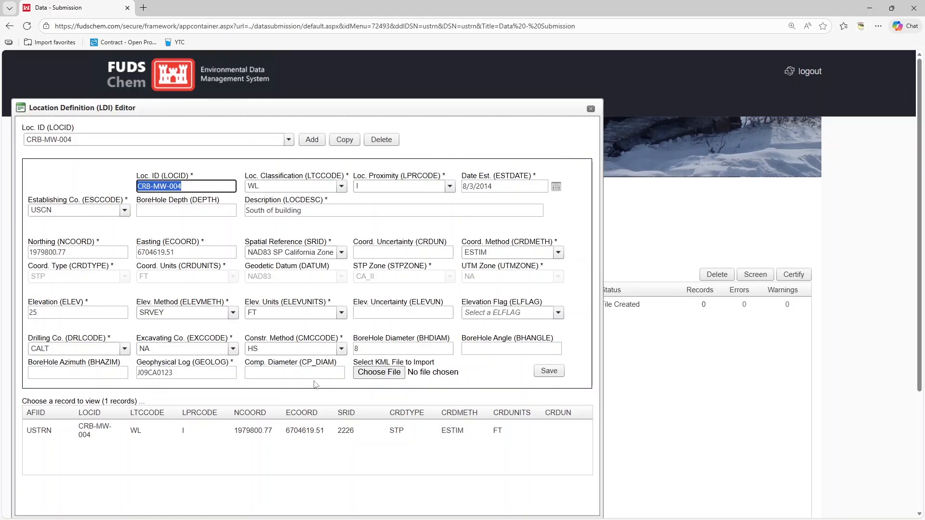
Step: Copy the saved record and change the copy's location ID to CRB-MW-014
left_click(345, 141)
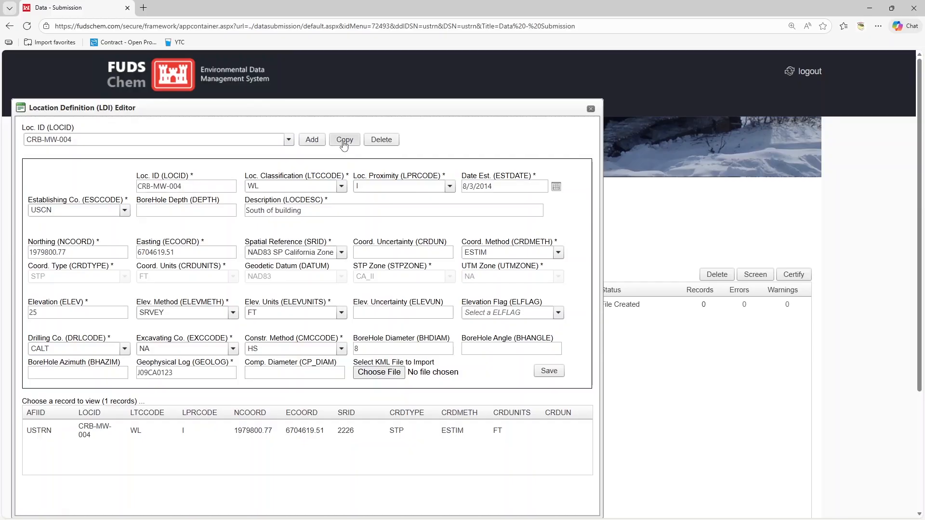
left_click(164, 187)
key("BackSpace")
key("BackSpace")
key("BackSpace")
key("BackSpace")
key("BackSpace")
key("BackSpace")
key("BackSpace")
key("BackSpace")
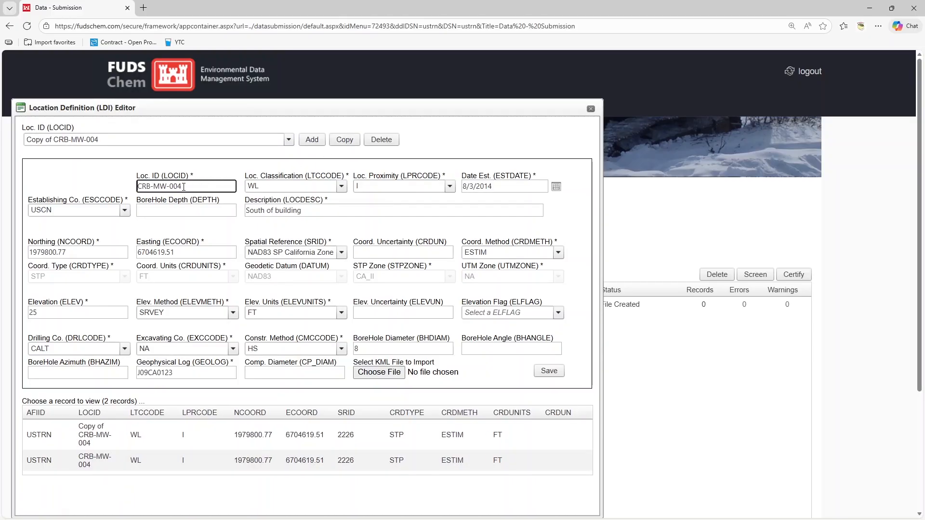
key("BackSpace")
key("BackSpace")
type("14")
Step: Set the copied record's northing to 1979801.57 and easting to 6704620.01
left_click(64, 252)
left_click(64, 252)
key("BackSpace")
key("BackSpace")
key("BackSpace")
key("BackSpace")
type("1.57")
triple_click(201, 251)
key("BackSpace")
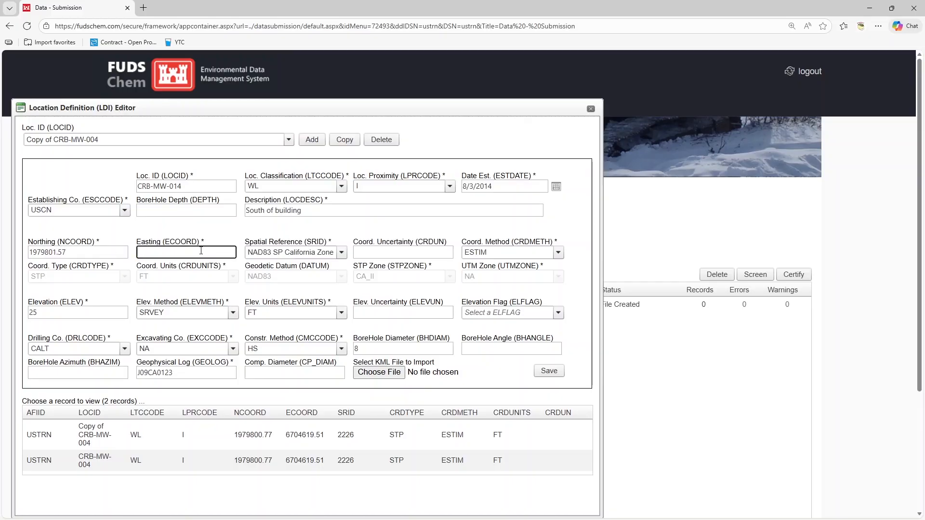
key("ctrl+z")
left_click(201, 251)
key("BackSpace")
key("BackSpace")
key("BackSpace")
key("BackSpace")
key("BackSpace")
type("20.01")
Step: Save the copied location record and close the Location Definition editor
left_click(543, 374)
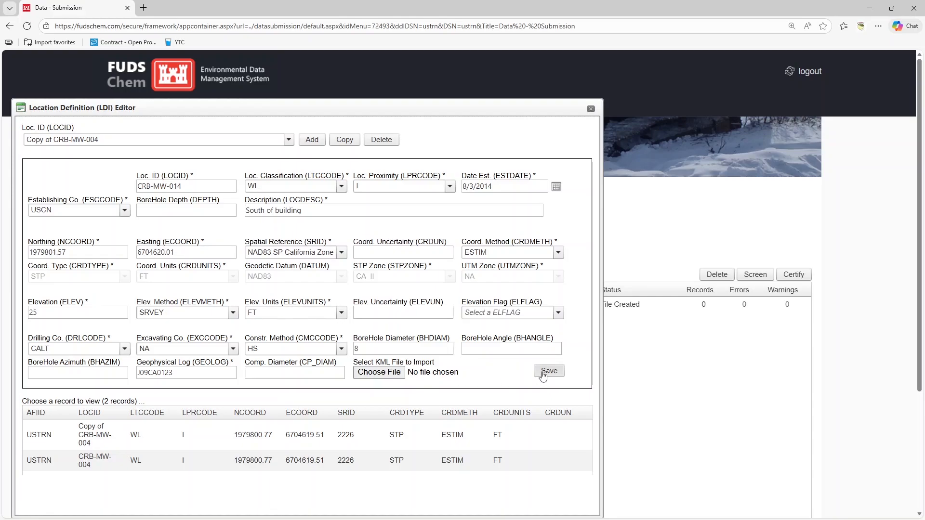
left_click(591, 108)
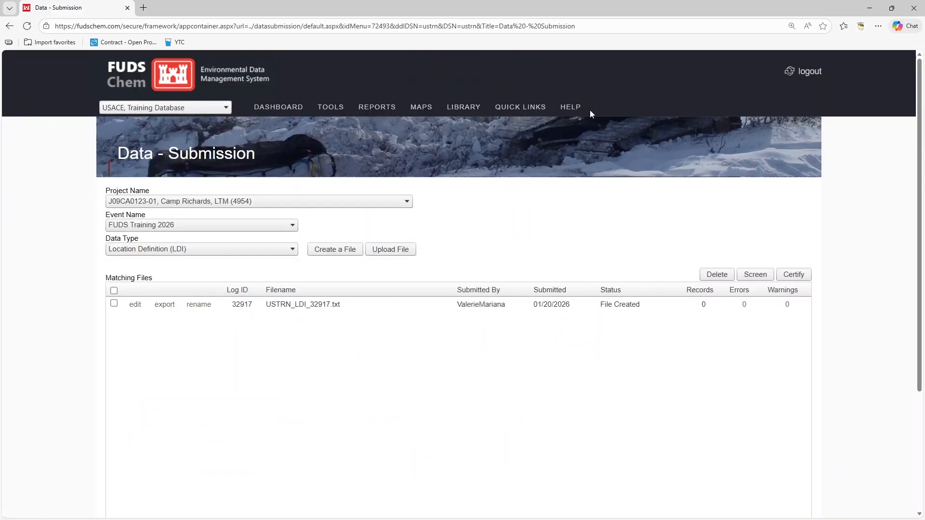
Step: Rename the submission file as Example Locations for Training
left_click(199, 306)
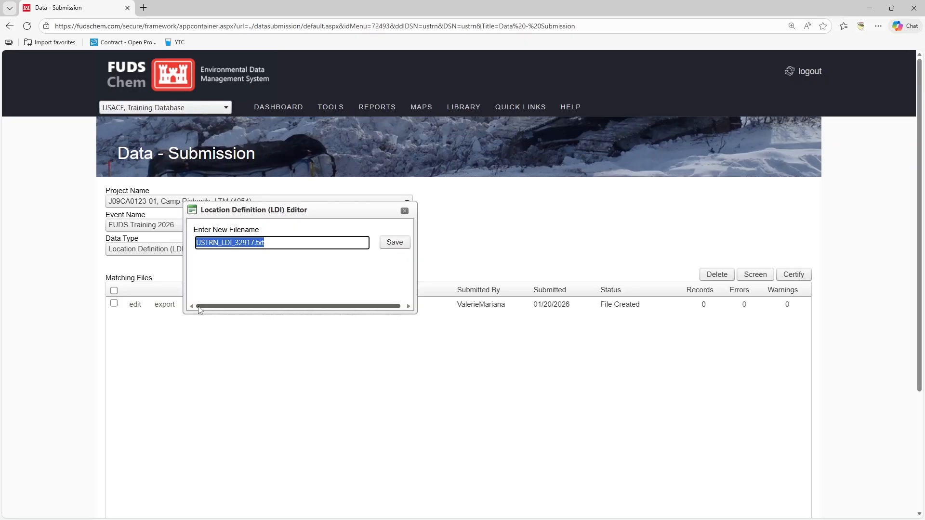
type("Example Lociation")
key("BackSpace")
key("BackSpace")
key("BackSpace")
key("BackSpace")
key("BackSpace")
key("BackSpace")
type("ations for Training")
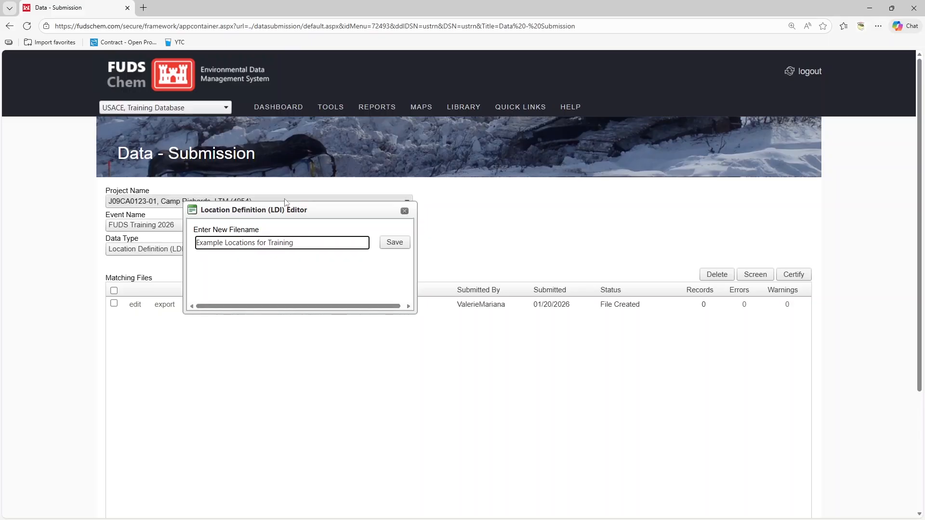
left_click(395, 242)
Step: Select the Example Locations for Training file and screen it
left_click(114, 304)
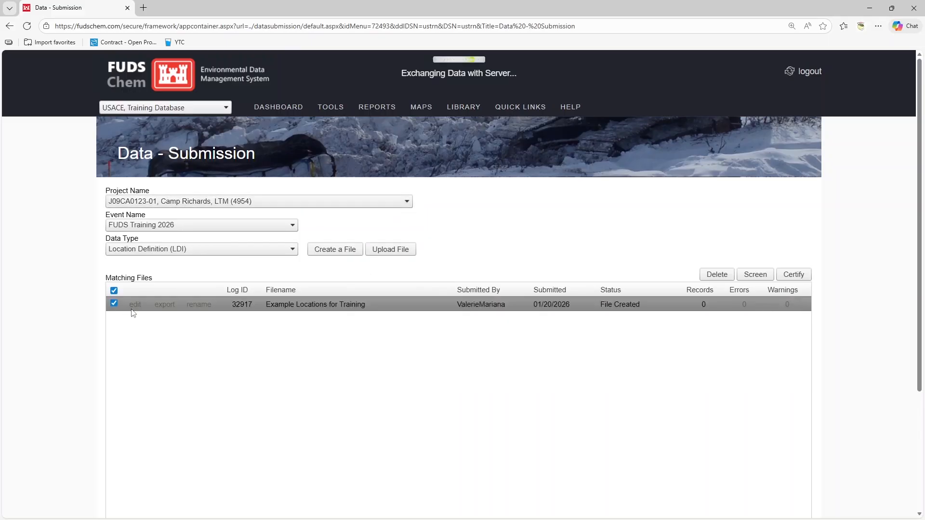
left_click(755, 274)
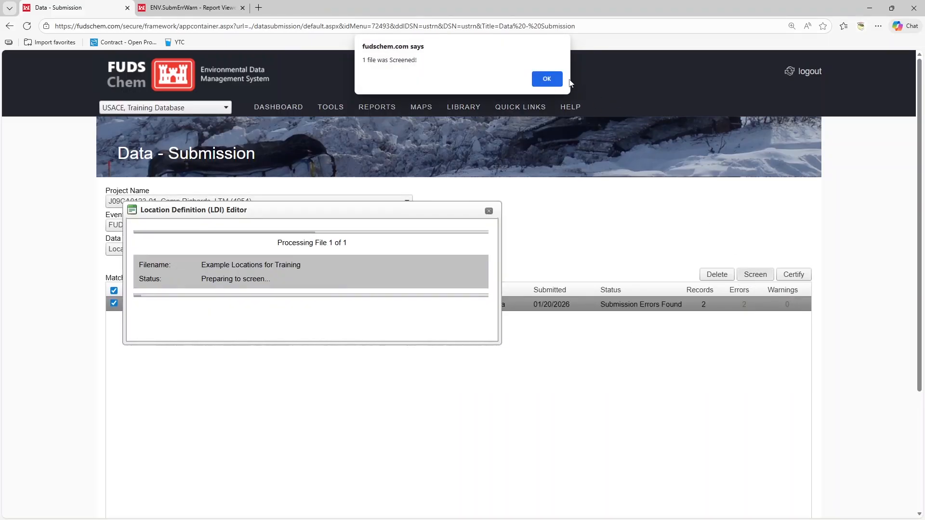
left_click(548, 77)
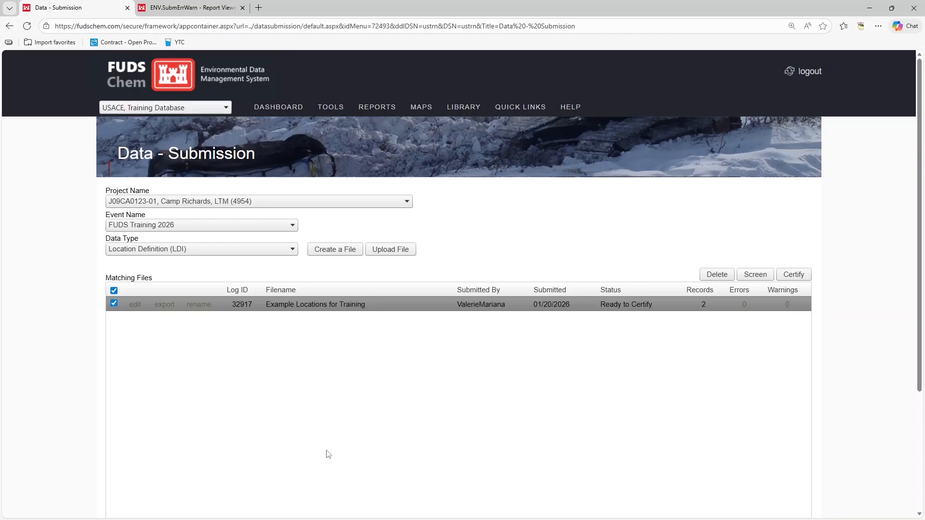
Step: Reselect the file and certify it
left_click(723, 311)
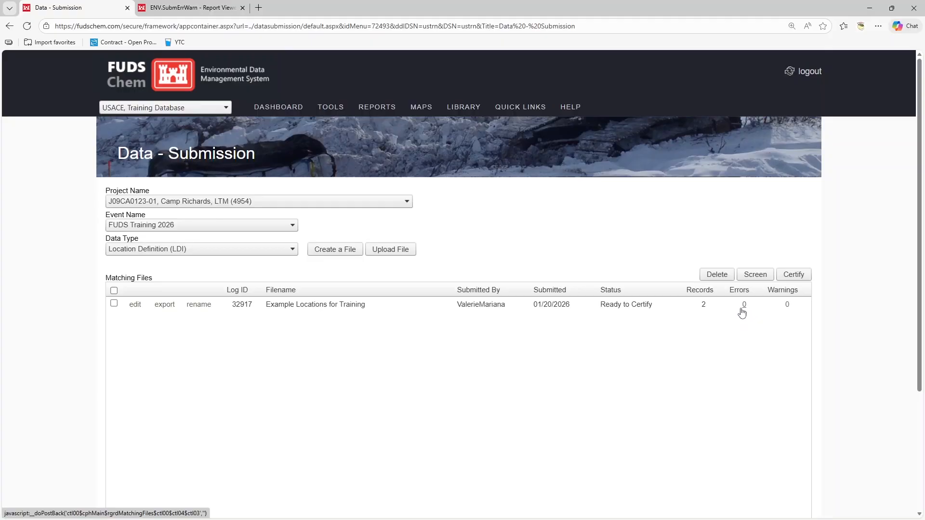
left_click(114, 303)
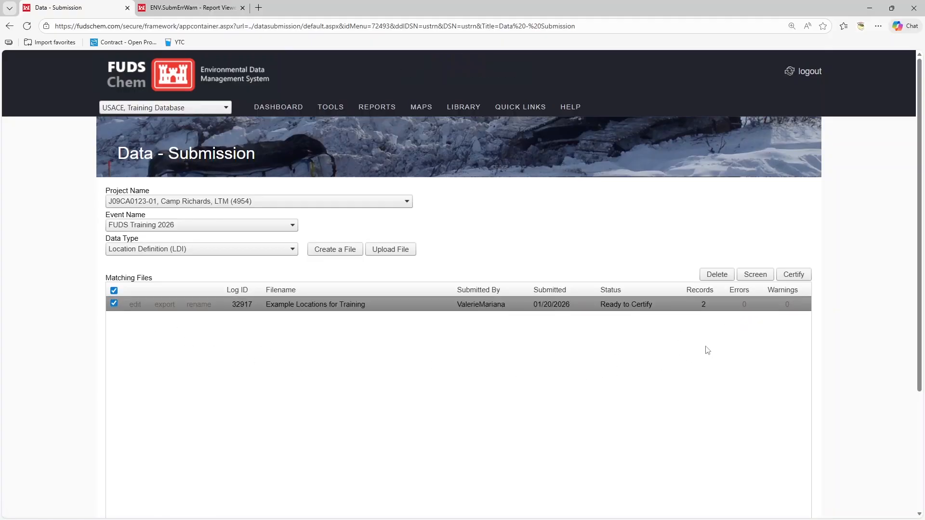
left_click(793, 275)
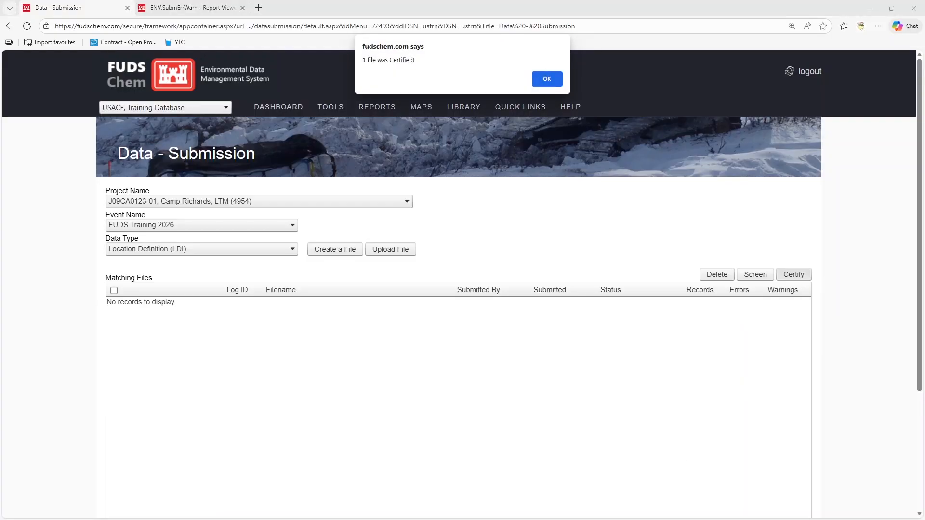
left_click(557, 82)
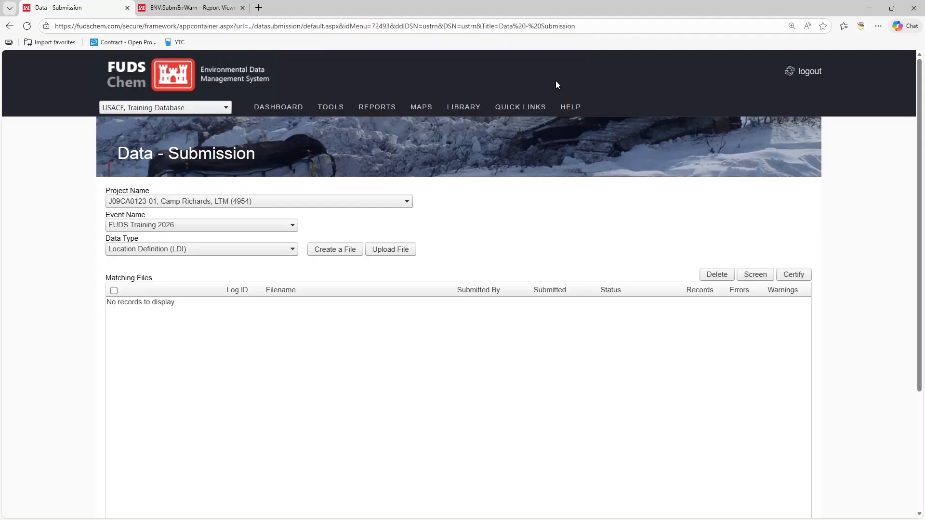